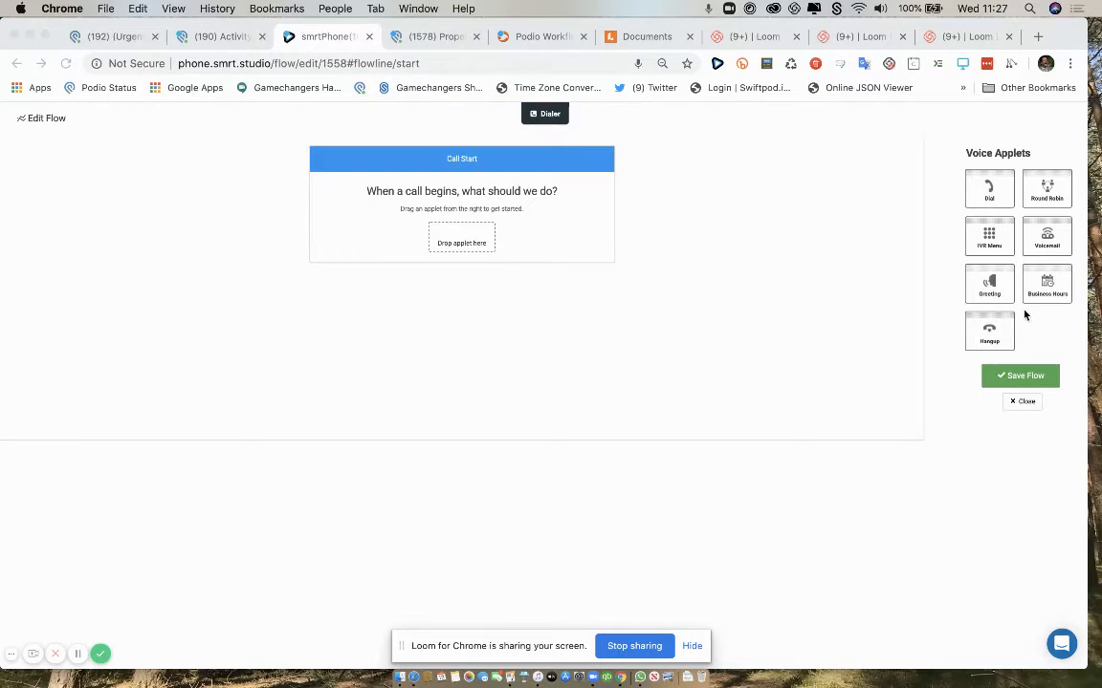
# - Add the Business Hours applet to the call start and highlight the server's current time above the open hours
pyautogui.moveTo(1048, 297); pyautogui.dragTo(477, 249)
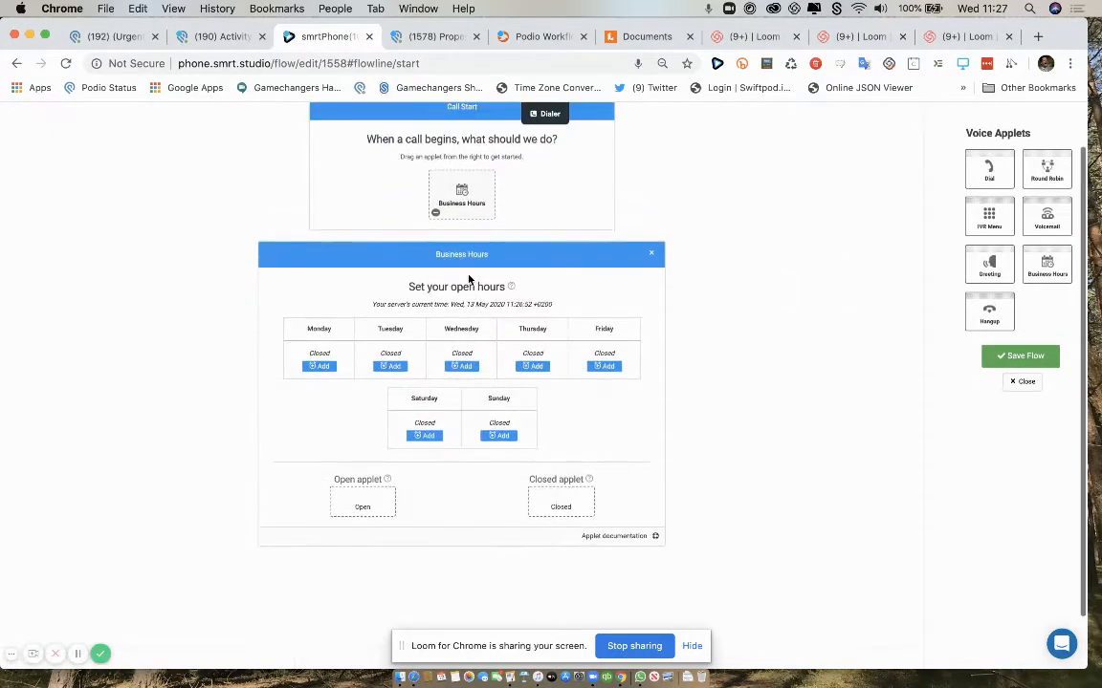
pyautogui.scroll(1, 459, 258)
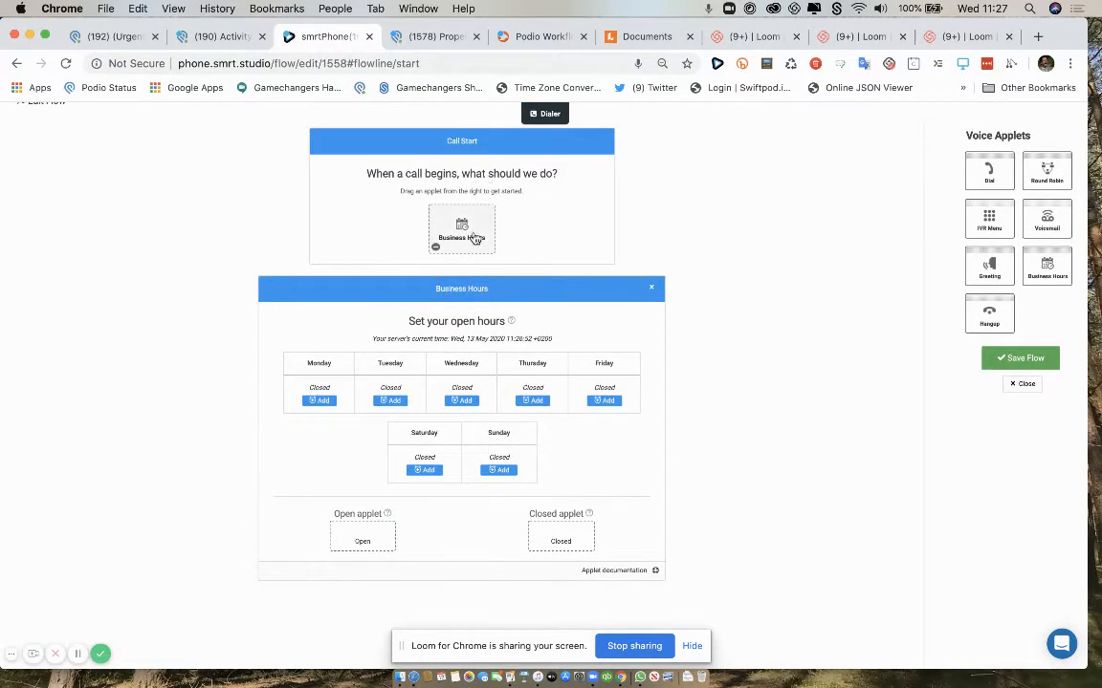
pyautogui.scroll(-1, 478, 282)
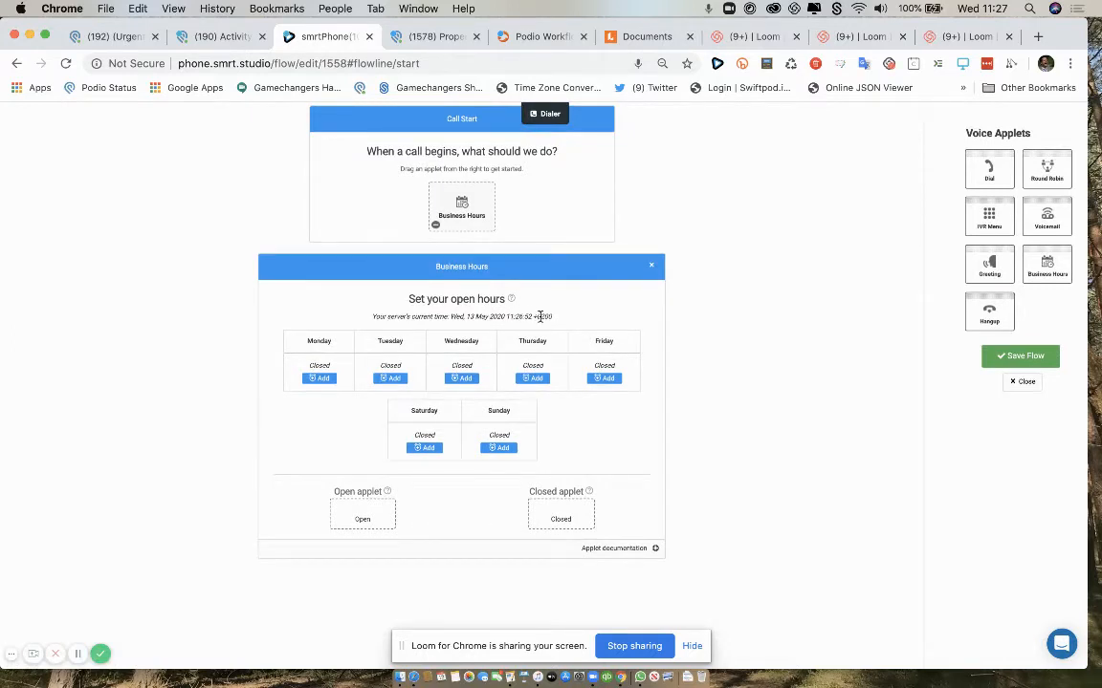
pyautogui.moveTo(547, 316); pyautogui.dragTo(451, 317)
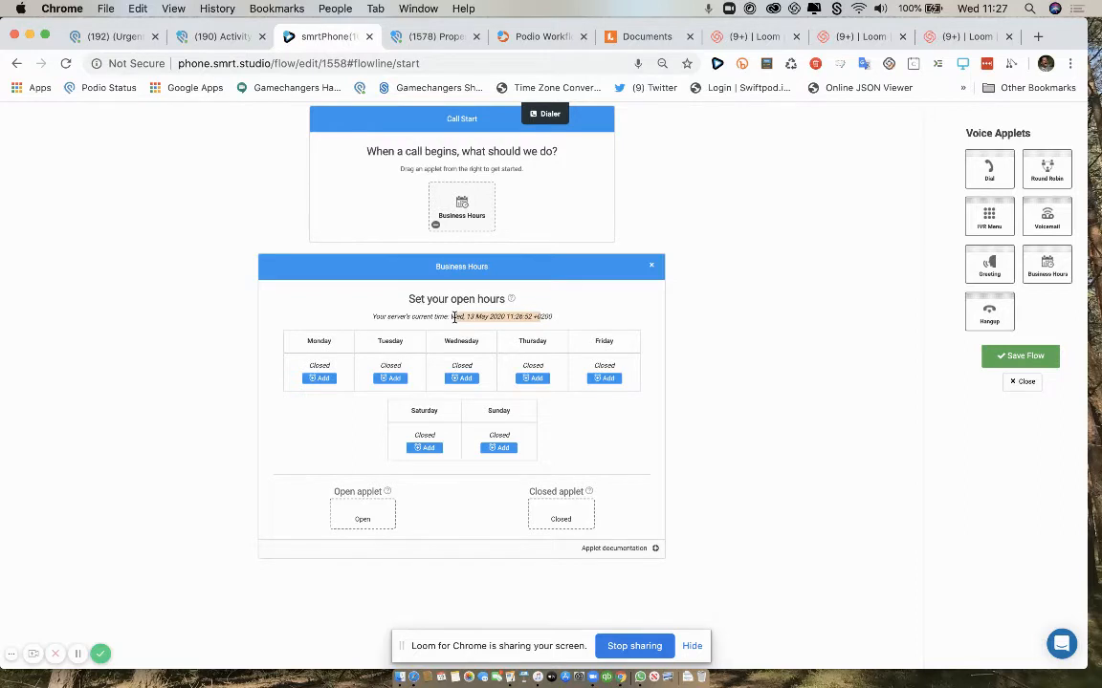
pyautogui.click(551, 315)
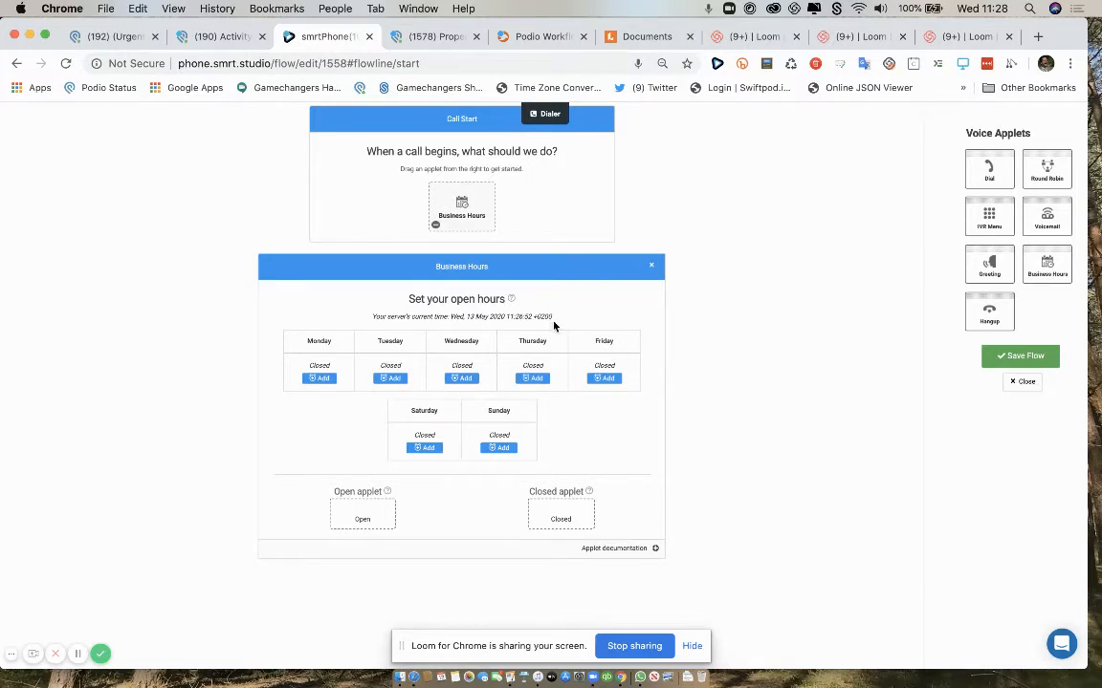
pyautogui.moveTo(559, 317); pyautogui.dragTo(516, 315)
pyautogui.click(545, 317)
pyautogui.moveTo(532, 316); pyautogui.dragTo(501, 316)
# - Add Monday open hours from 09:00 AM to 05:00 PM in the Business Hours applet
pyautogui.click(322, 379)
pyautogui.click(323, 367)
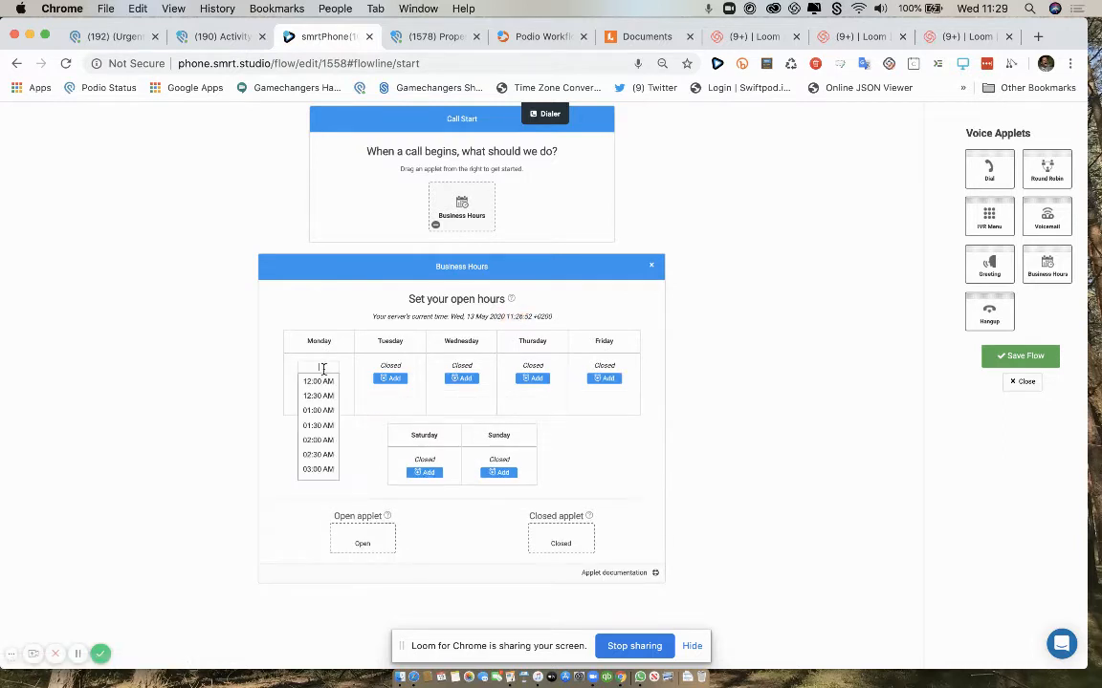
pyautogui.write('9:00')
pyautogui.press('Tab')
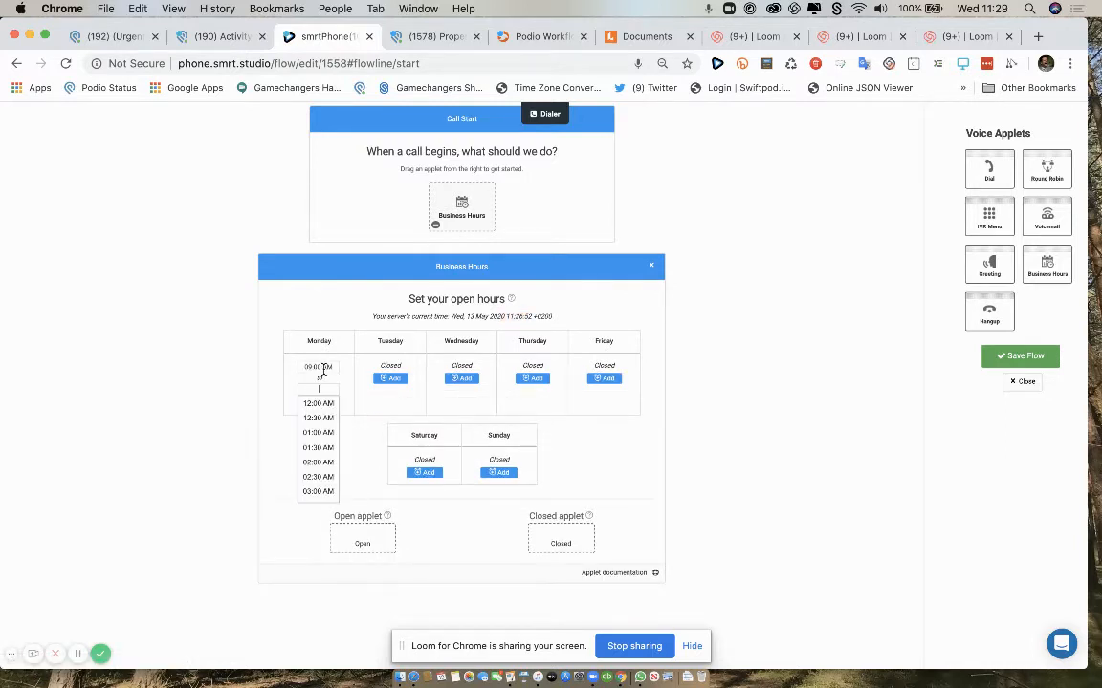
pyautogui.write('5pm')
pyautogui.press('Tab')
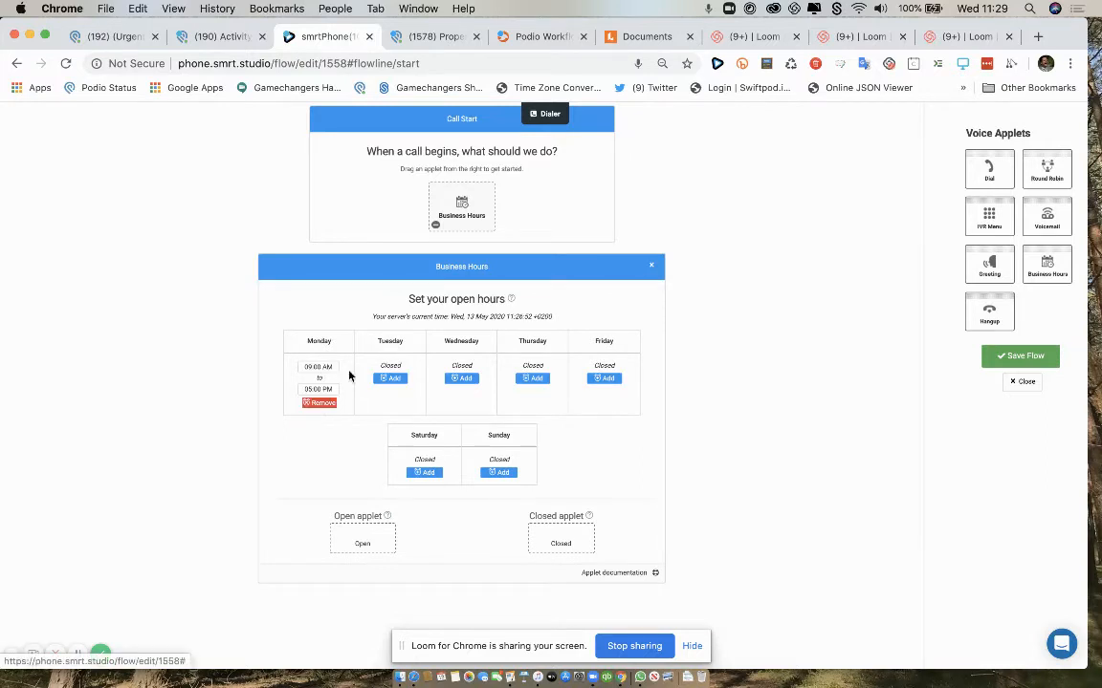
# - Add open-hours entries for Tuesday and Wednesday, and set Tuesday's hours from 09:00 AM to 05:00 PM
pyautogui.click(390, 378)
pyautogui.click(461, 379)
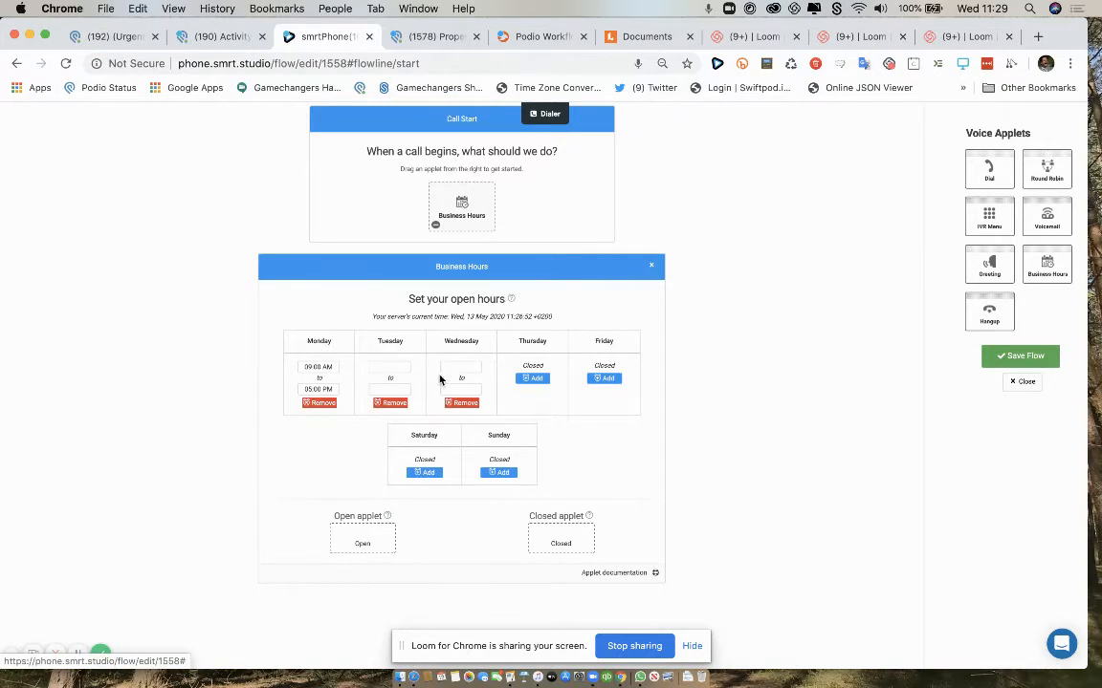
pyautogui.tripleClick(331, 367)
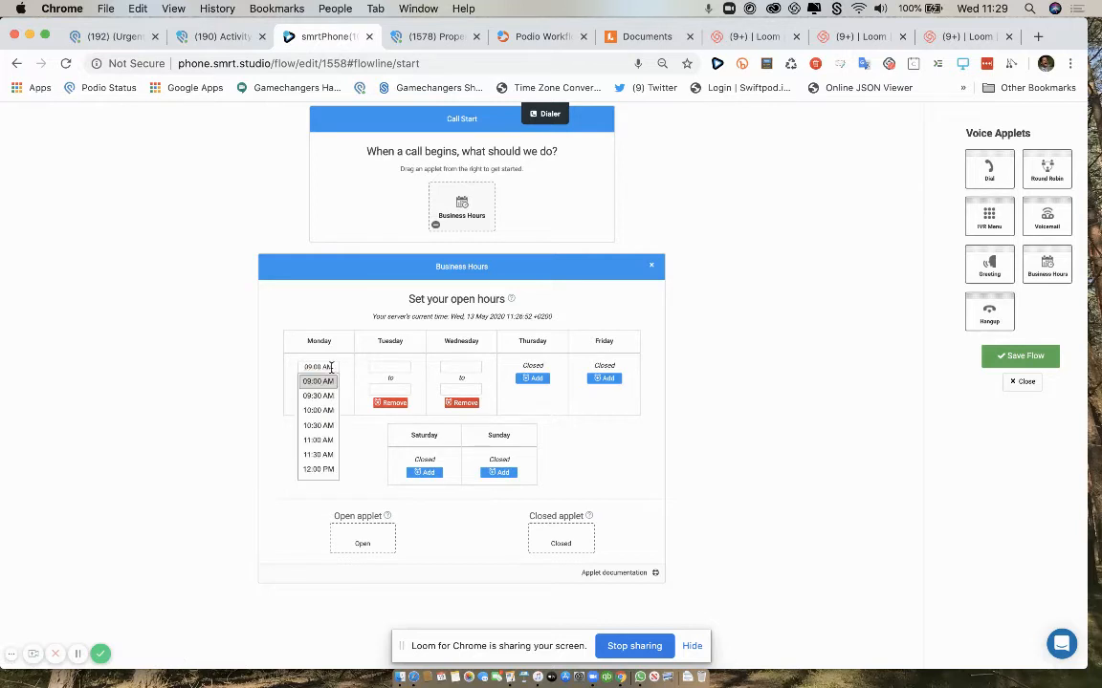
pyautogui.press('super+c')
pyautogui.click(375, 368)
pyautogui.press('super+v')
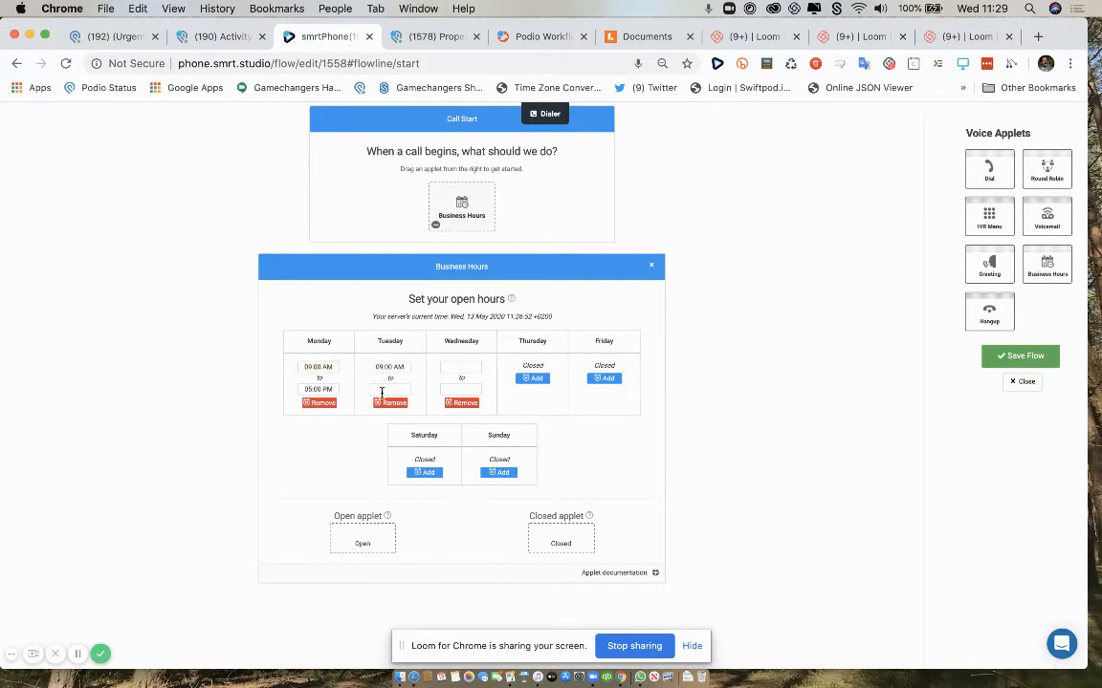
pyautogui.click(382, 389)
pyautogui.click(318, 390)
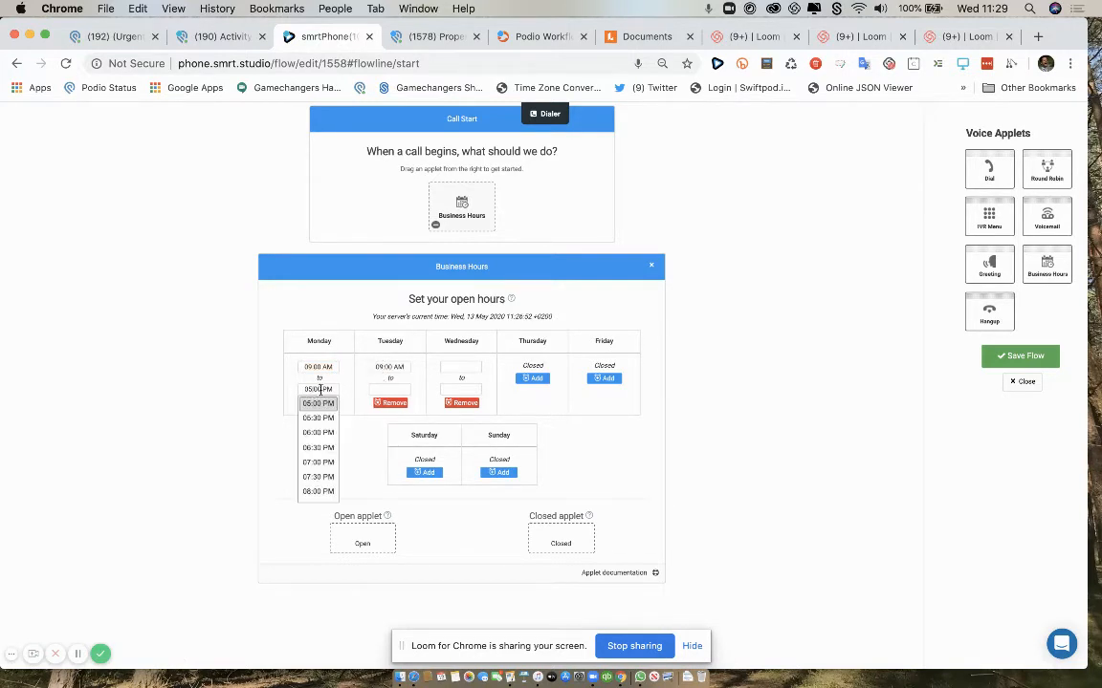
pyautogui.click(379, 388)
pyautogui.press('super+v')
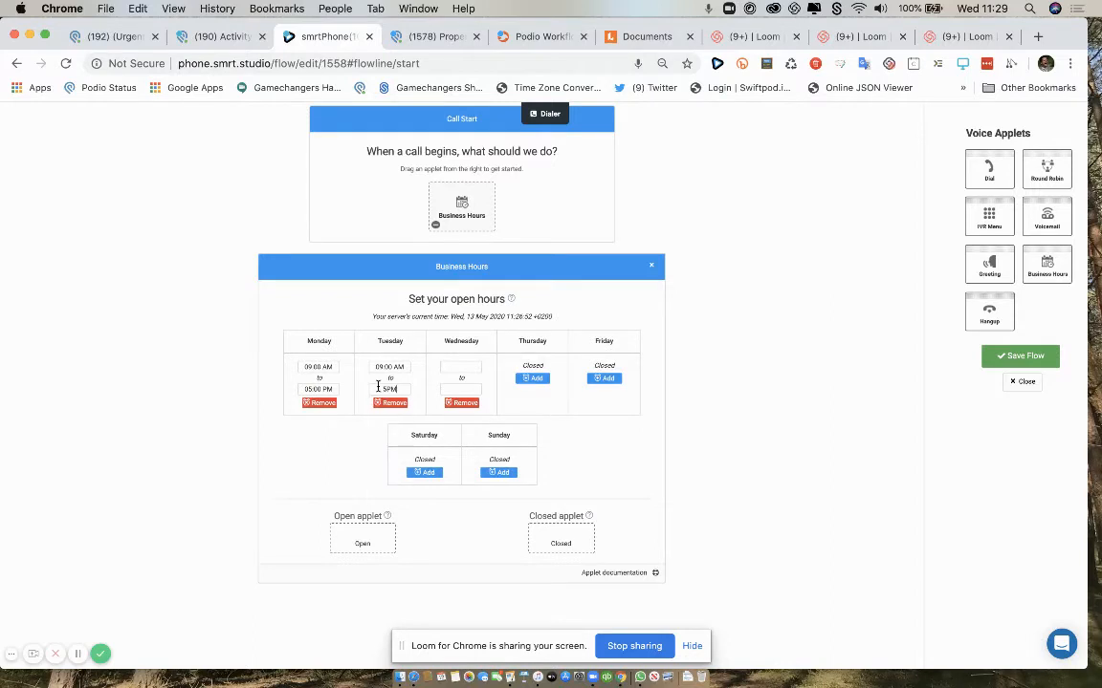
# - Set Wednesday's open hours from 09:00 AM to 06:00 PM
pyautogui.click(440, 368)
pyautogui.write('9AM')
pyautogui.press('Tab')
pyautogui.write('6PM')
pyautogui.press('Tab')
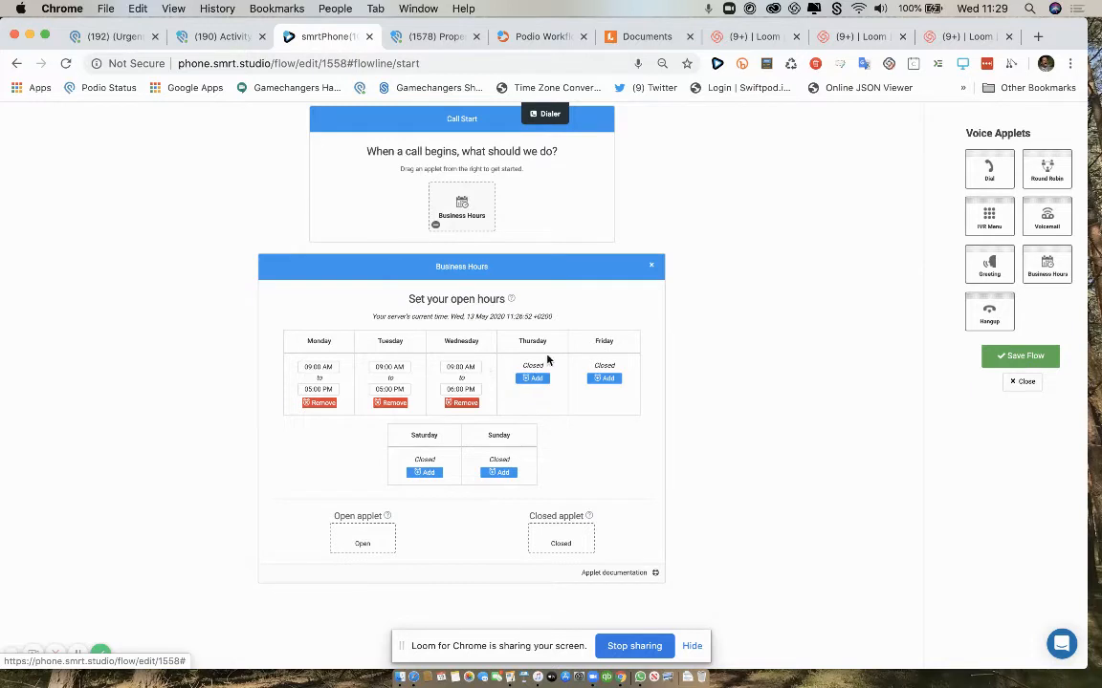
# - Close the Business Hours settings and remove the Business Hours applet from the call start
pyautogui.scroll(-3, 499, 462)
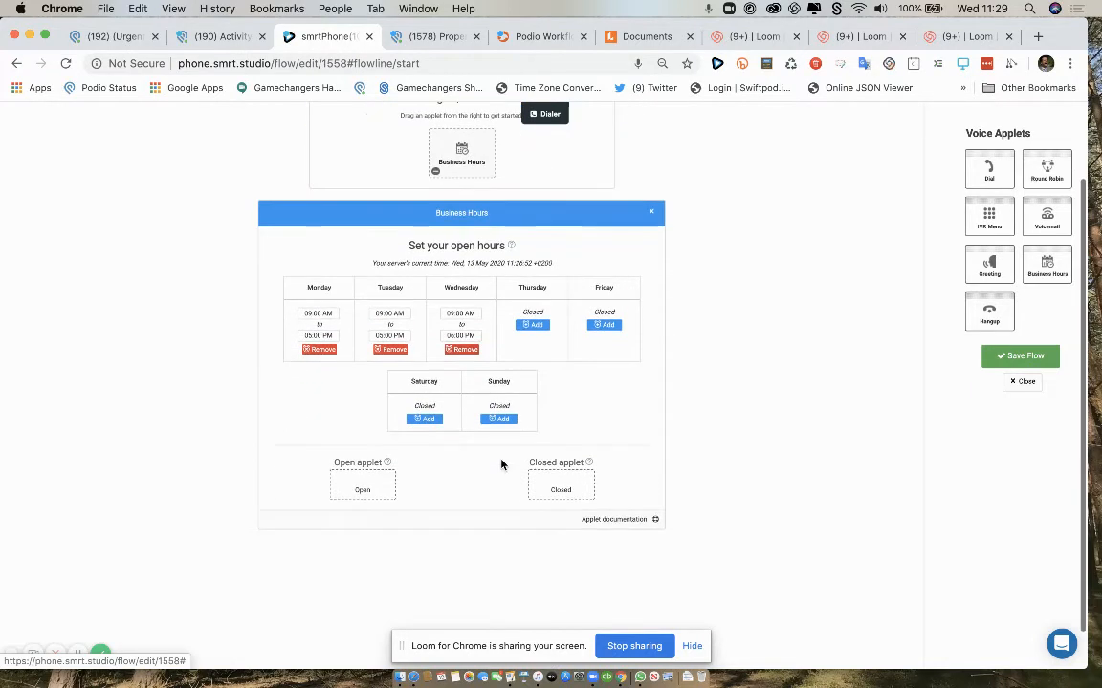
pyautogui.scroll(-2, 501, 465)
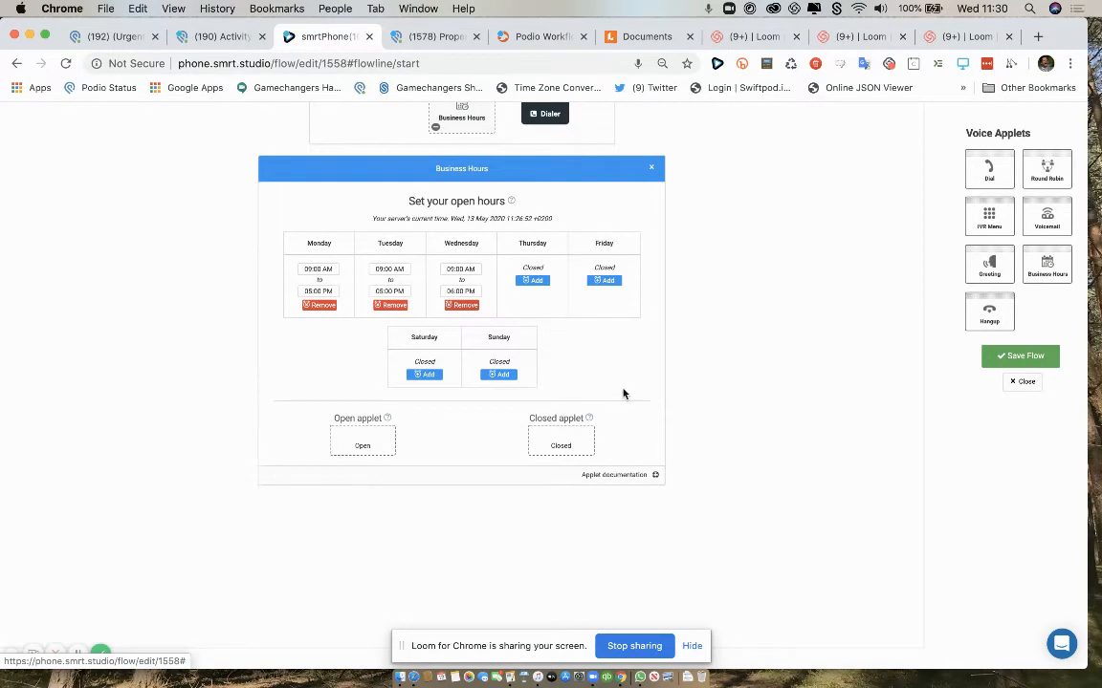
pyautogui.scroll(1, 669, 363)
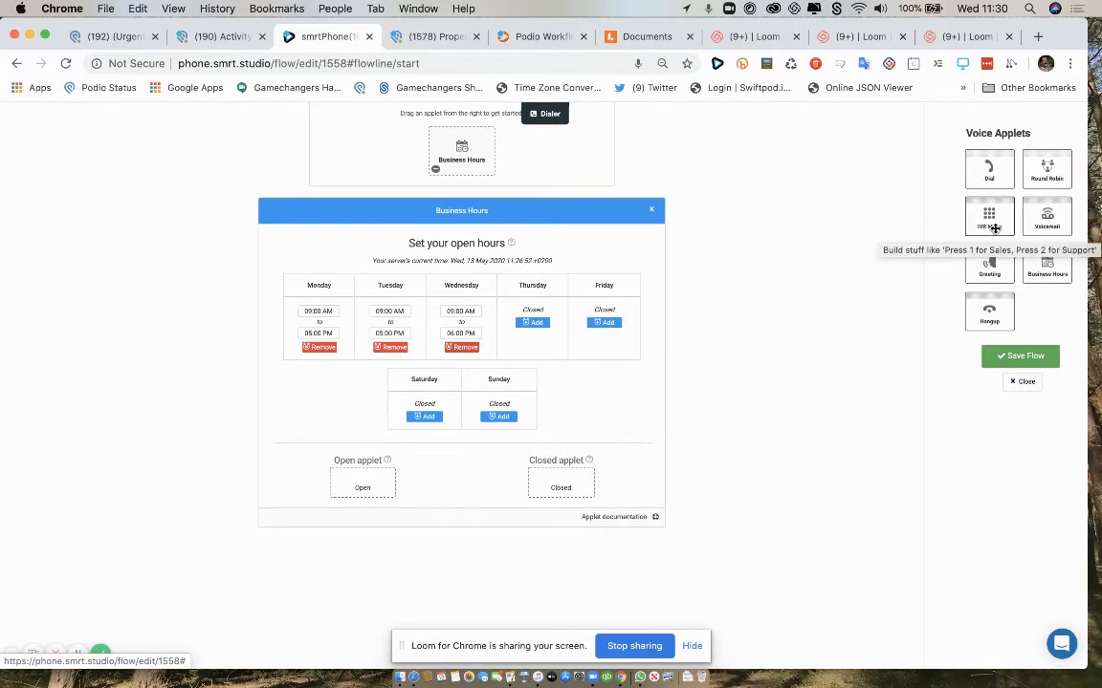
pyautogui.scroll(2, 873, 248)
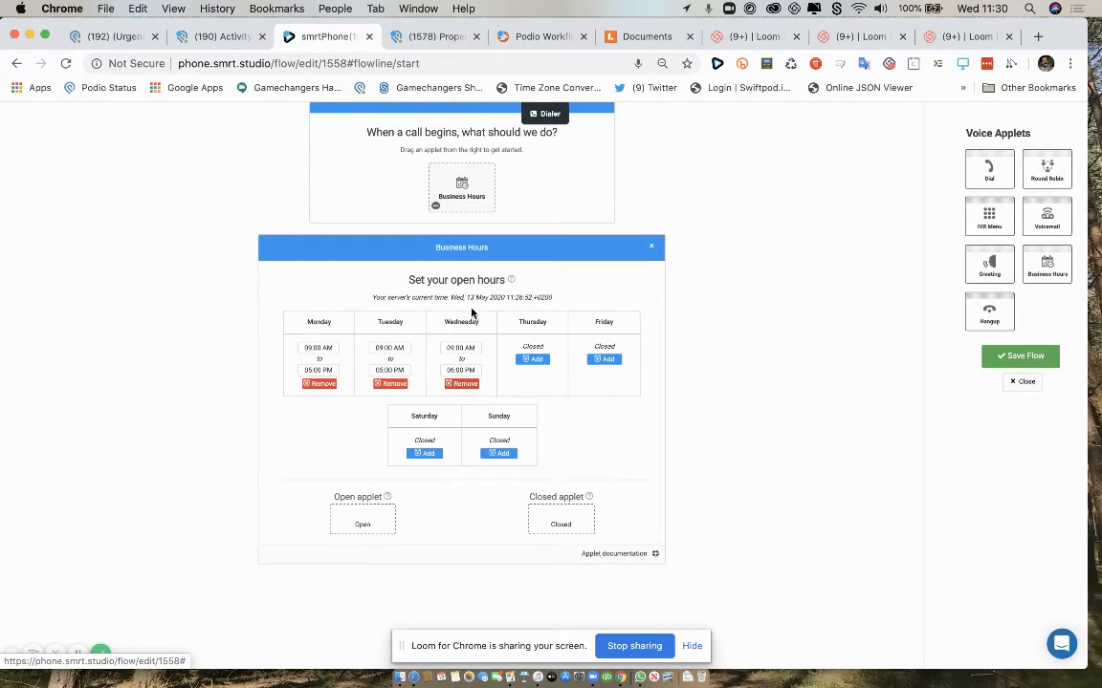
pyautogui.scroll(2, 592, 297)
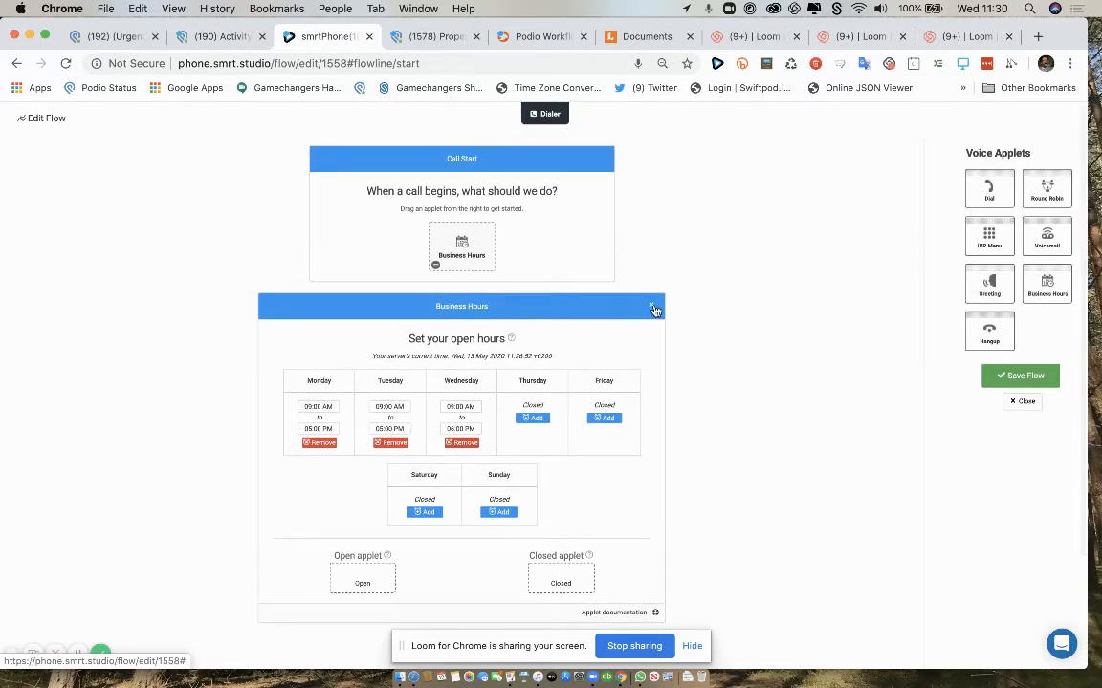
pyautogui.click(652, 308)
pyautogui.click(436, 265)
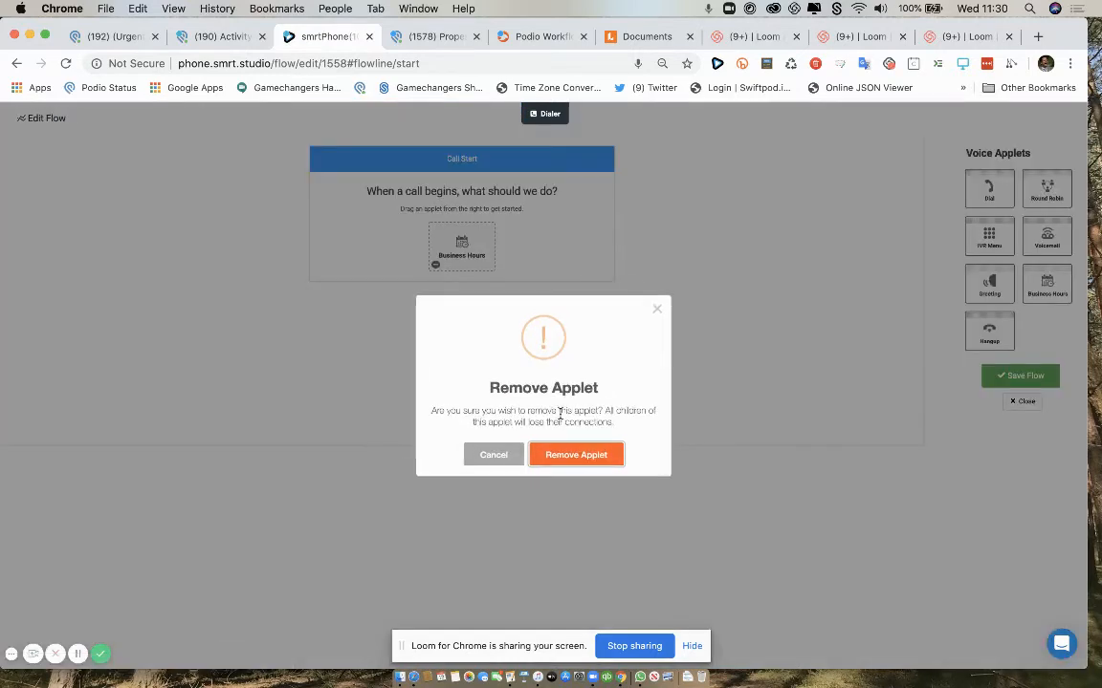
pyautogui.click(565, 453)
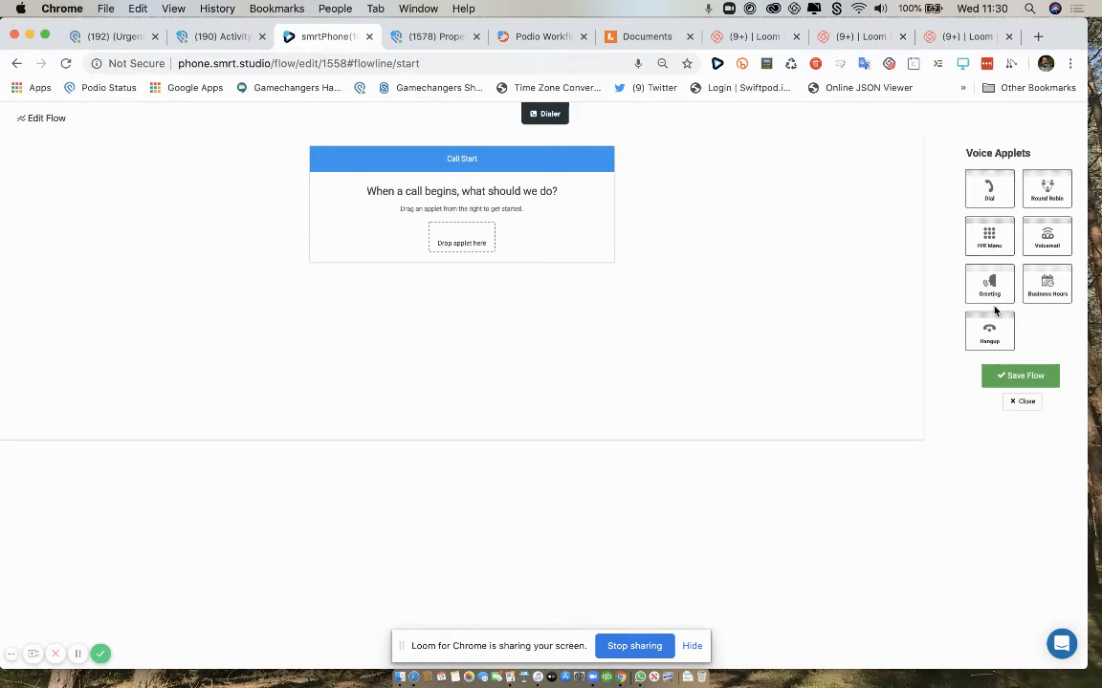
# - Place an IVR Menu applet at the call start and assign a Business Hours applet to its keypress 1
pyautogui.moveTo(992, 239); pyautogui.dragTo(476, 241)
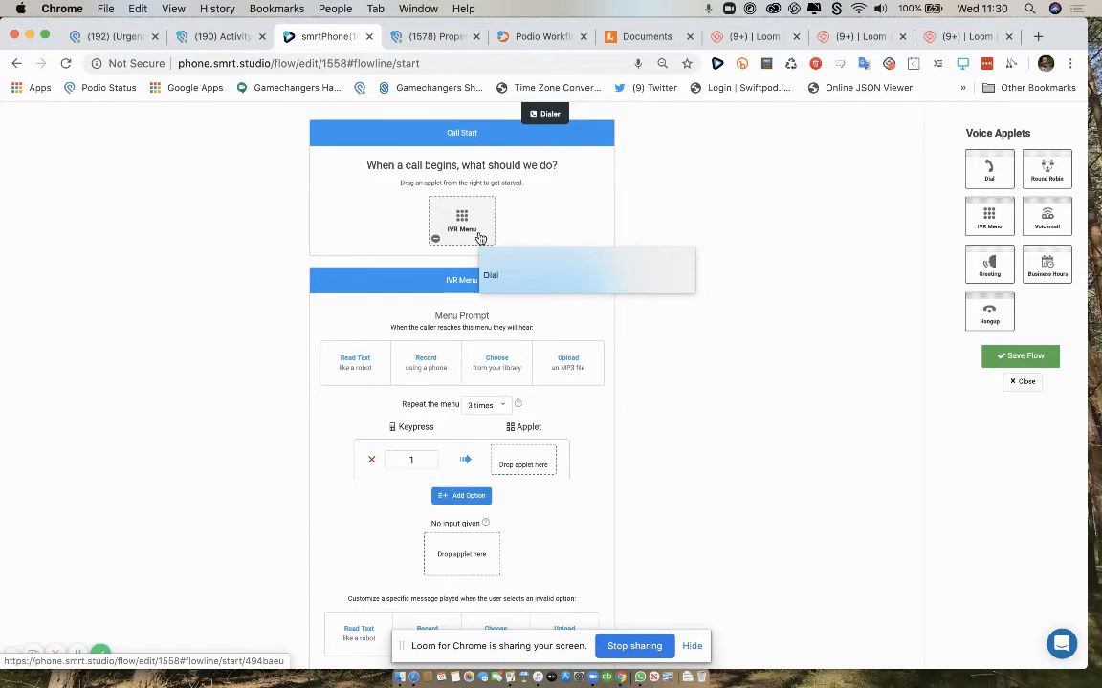
pyautogui.scroll(-1, 481, 238)
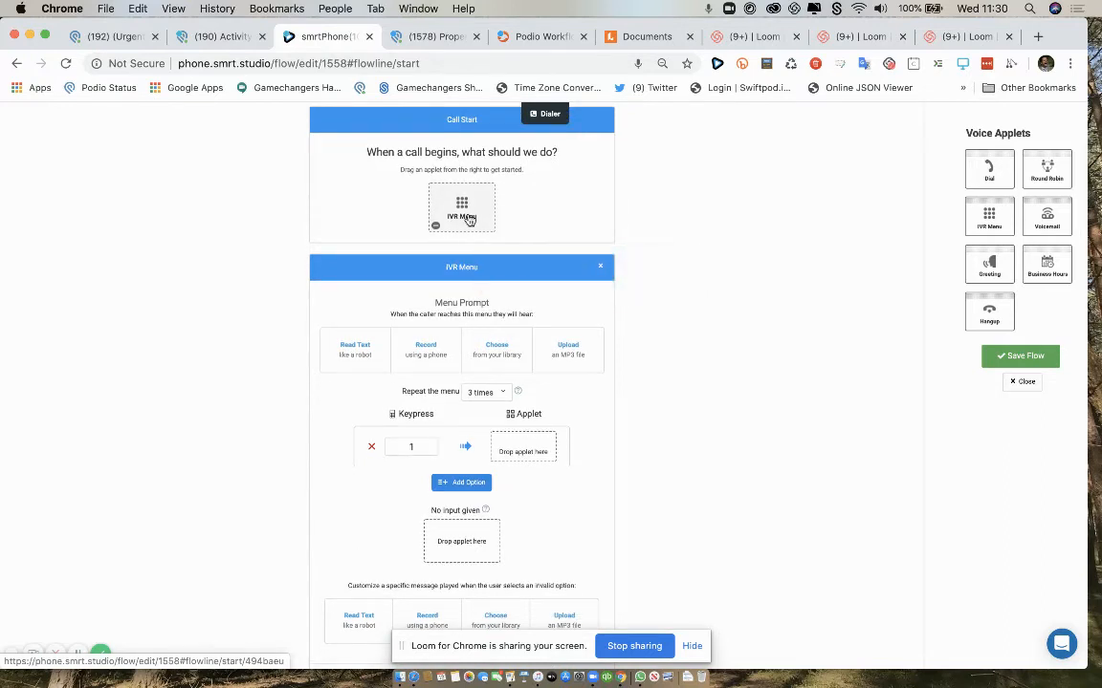
pyautogui.scroll(-1, 472, 251)
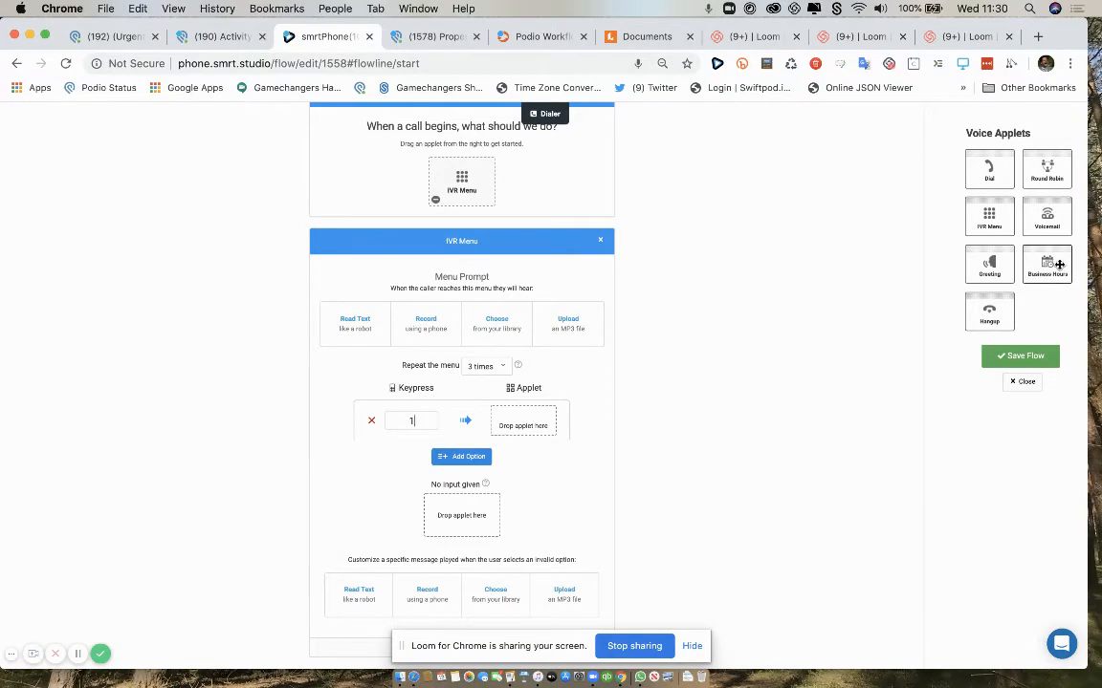
pyautogui.moveTo(1057, 266); pyautogui.dragTo(572, 406)
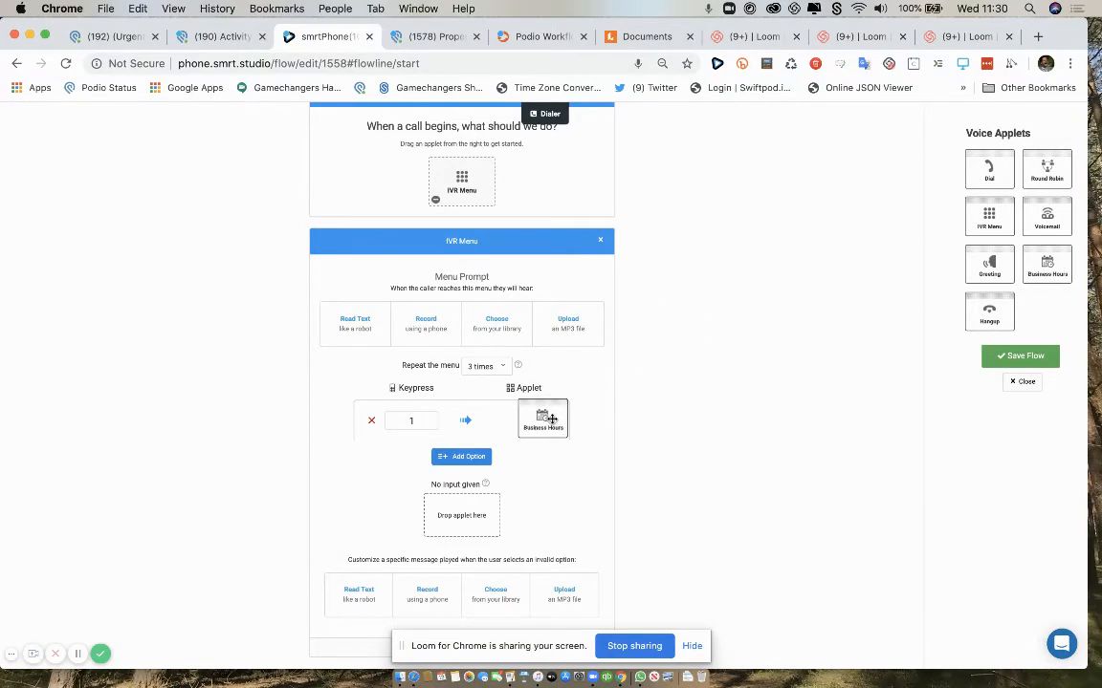
pyautogui.moveTo(551, 419); pyautogui.dragTo(552, 419)
pyautogui.scroll(5, 552, 421)
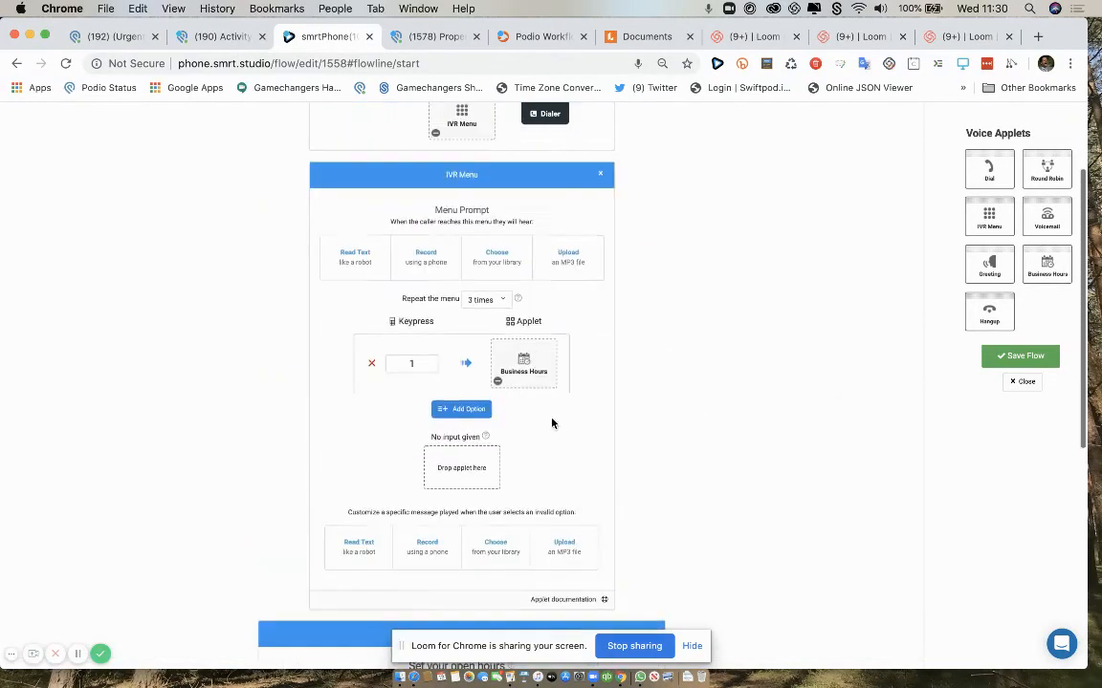
pyautogui.scroll(1, 552, 423)
pyautogui.scroll(1, 509, 278)
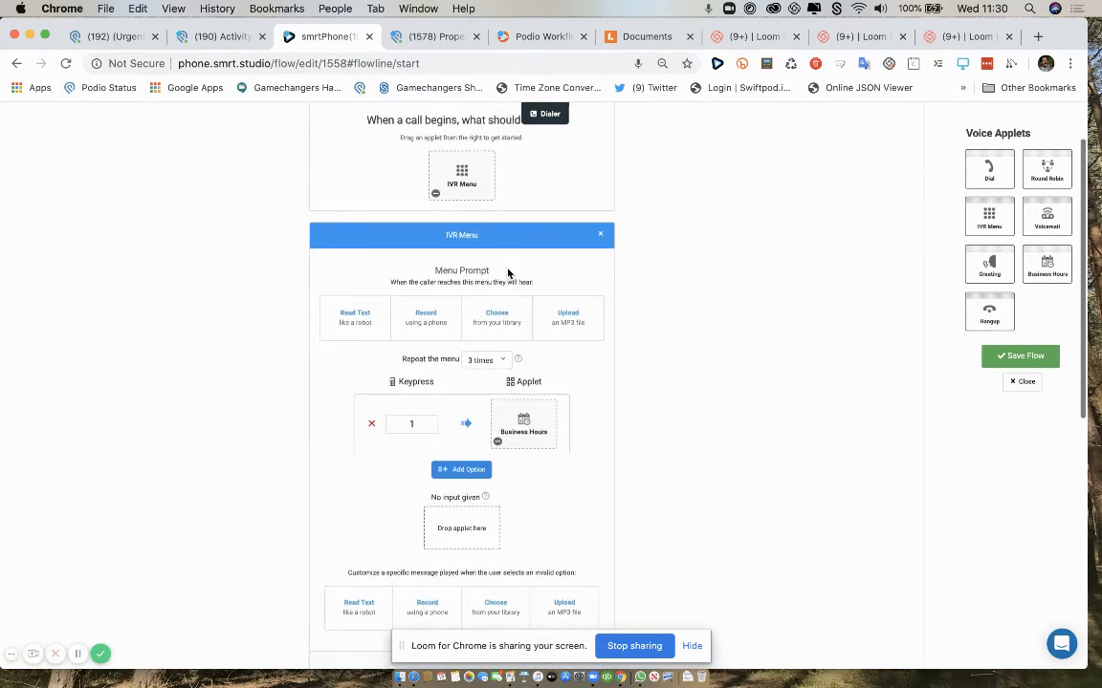
pyautogui.scroll(1, 508, 274)
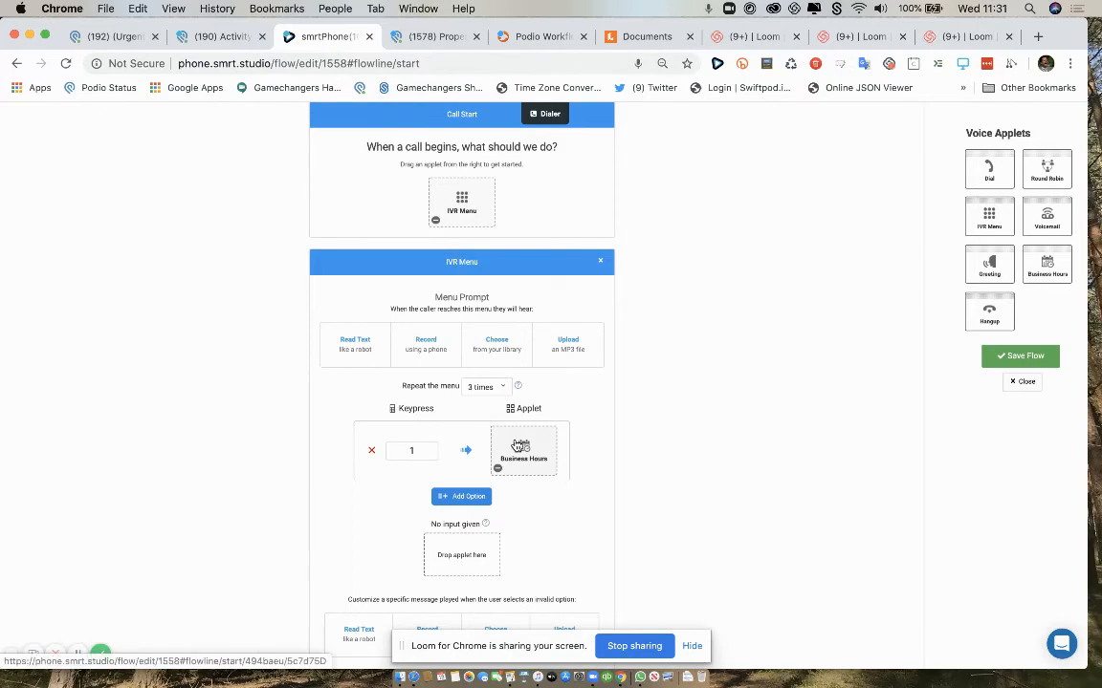
# - Add Monday open hours from 09:00 AM to 05:00 PM in the Business Hours applet under keypress 1
pyautogui.scroll(-4, 514, 440)
pyautogui.scroll(-6, 514, 440)
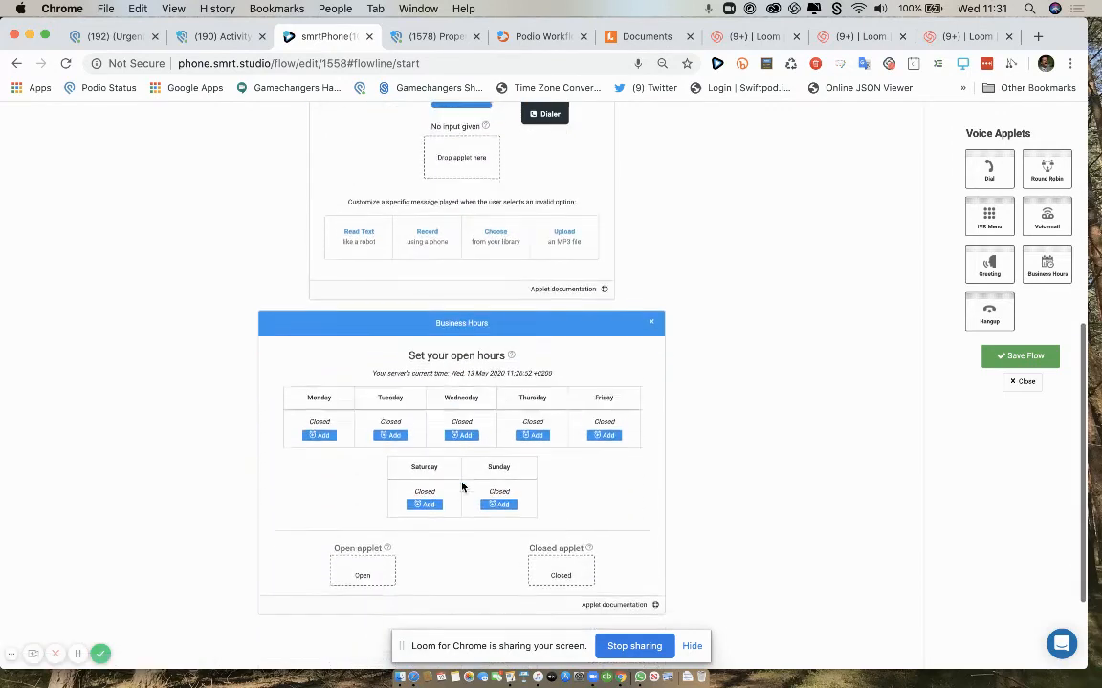
pyautogui.click(310, 408)
pyautogui.click(318, 396)
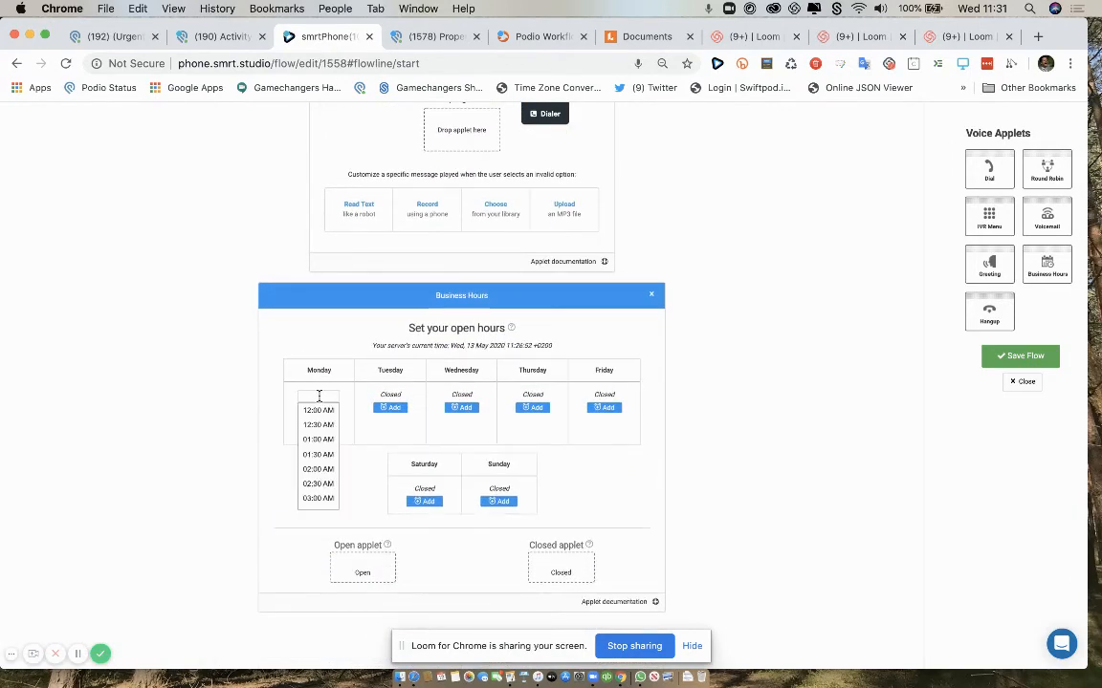
pyautogui.click(319, 396)
pyautogui.write('9am')
pyautogui.press('Tab')
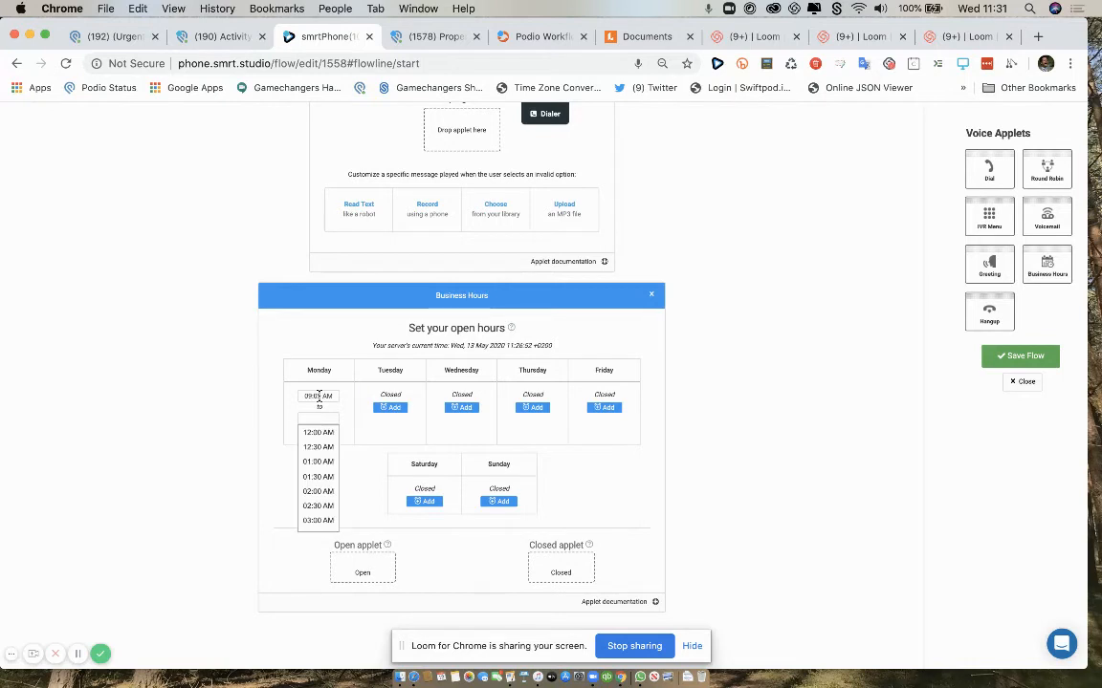
pyautogui.write('5pm')
pyautogui.press('Tab')
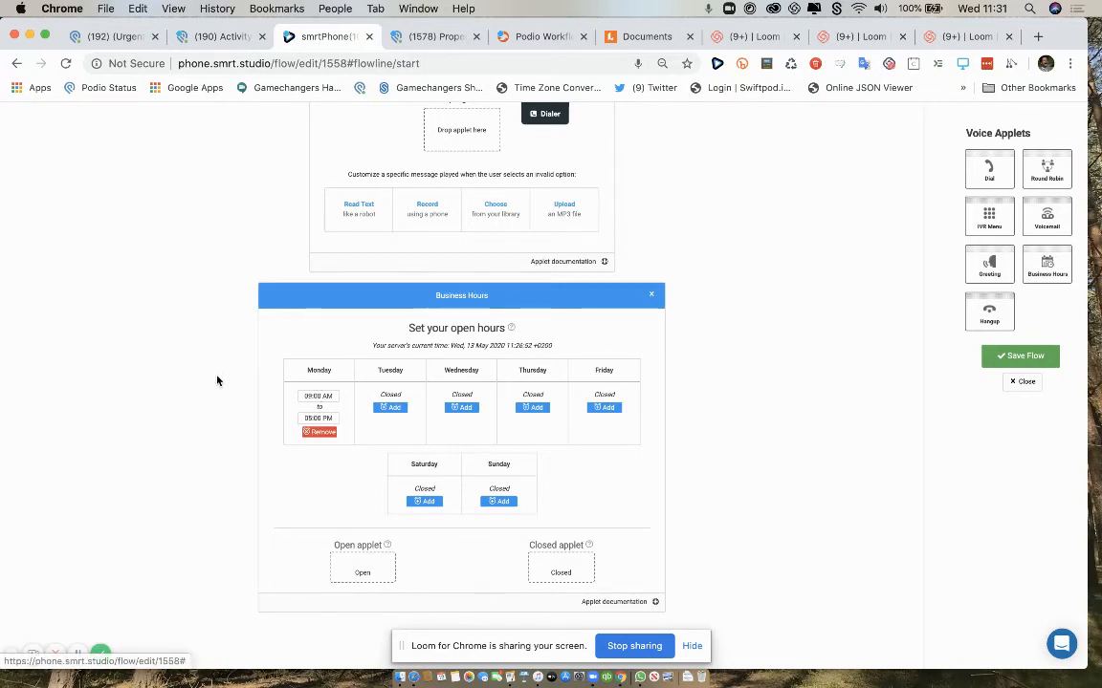
# - Add a second keypress option, 2, to the IVR menu
pyautogui.scroll(-2, 218, 392)
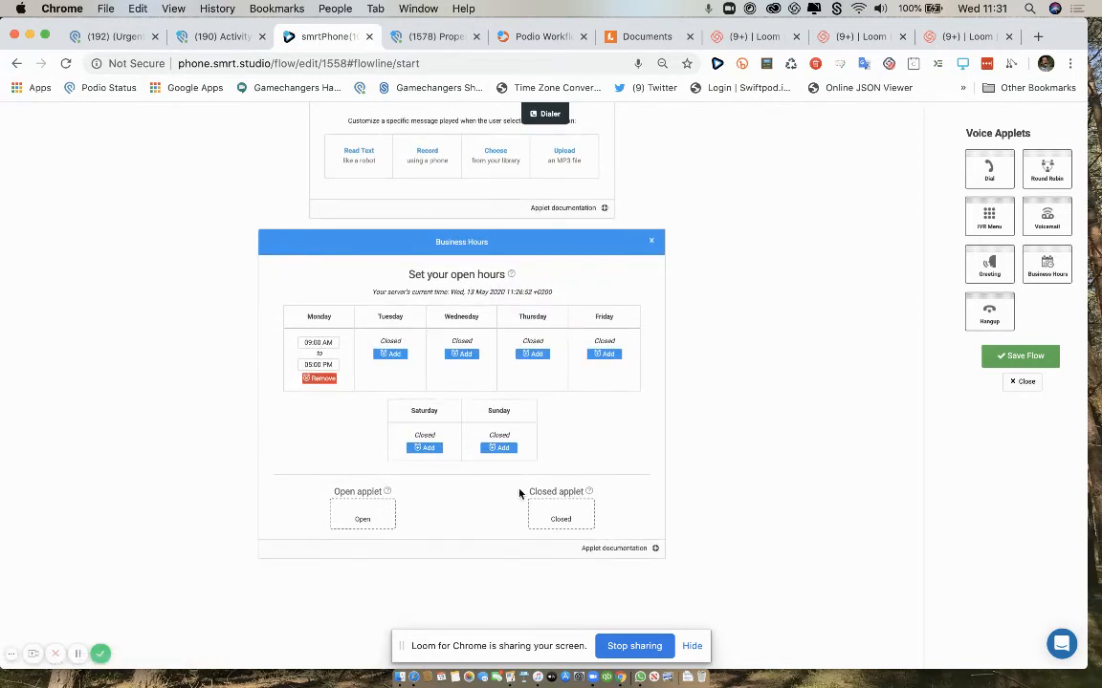
pyautogui.scroll(10, 555, 516)
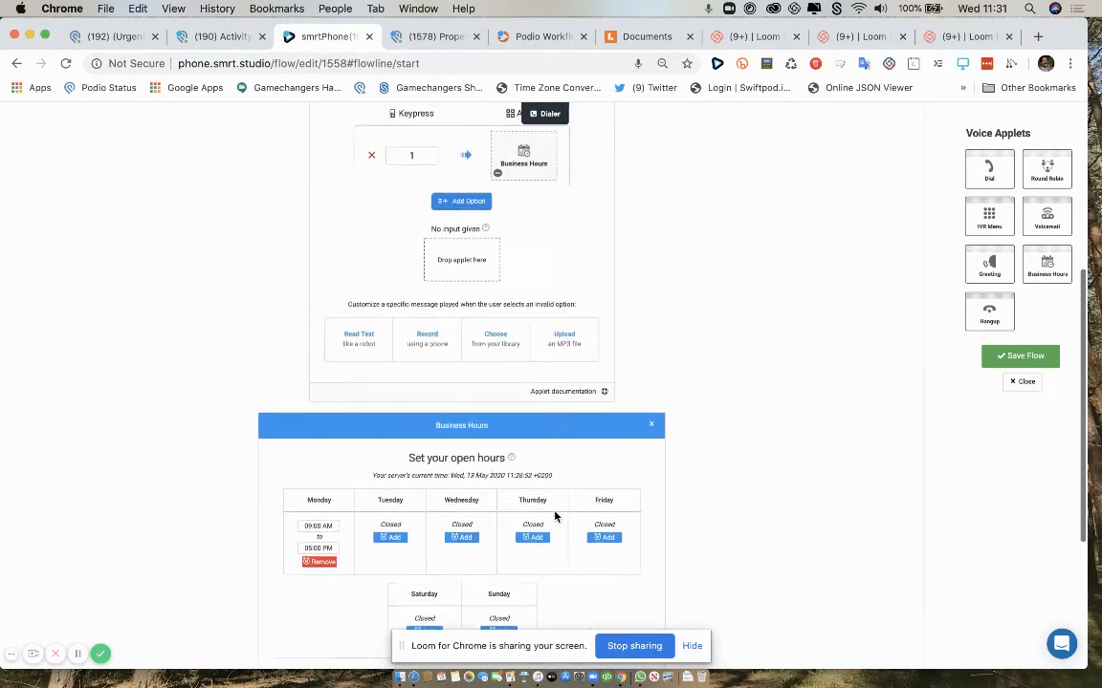
pyautogui.click(468, 280)
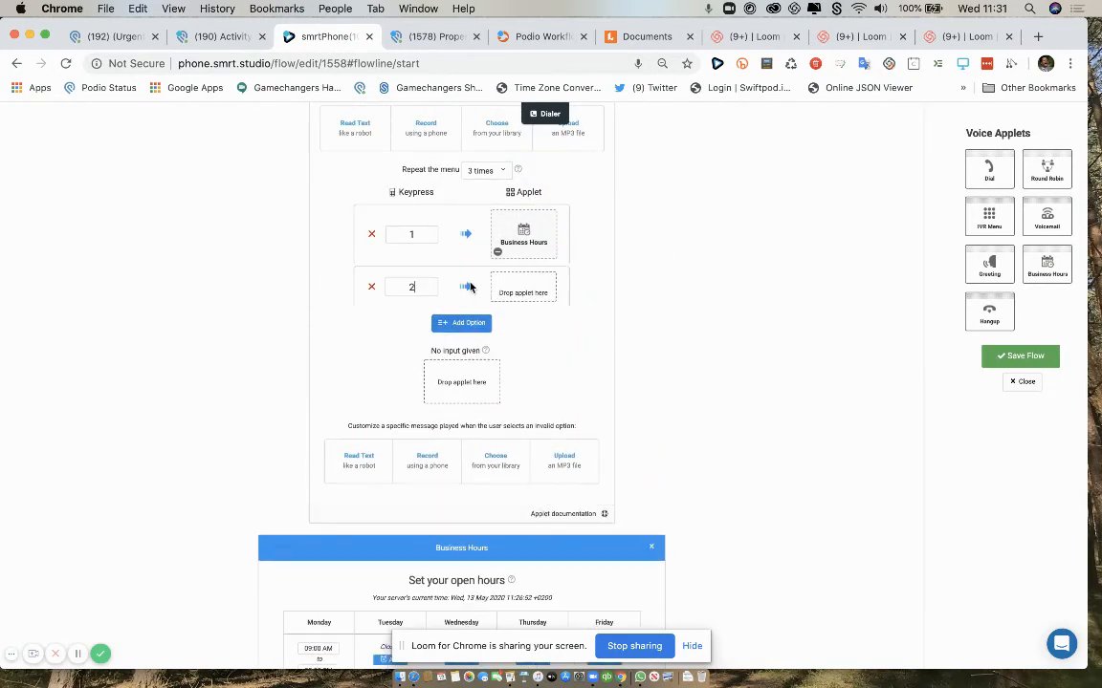
# - Assign a Business Hours applet to keypress 2 and add Tuesday open hours from 10:00 AM to 08:00 PM in it
pyautogui.moveTo(1047, 263); pyautogui.dragTo(530, 299)
pyautogui.scroll(-13, 472, 339)
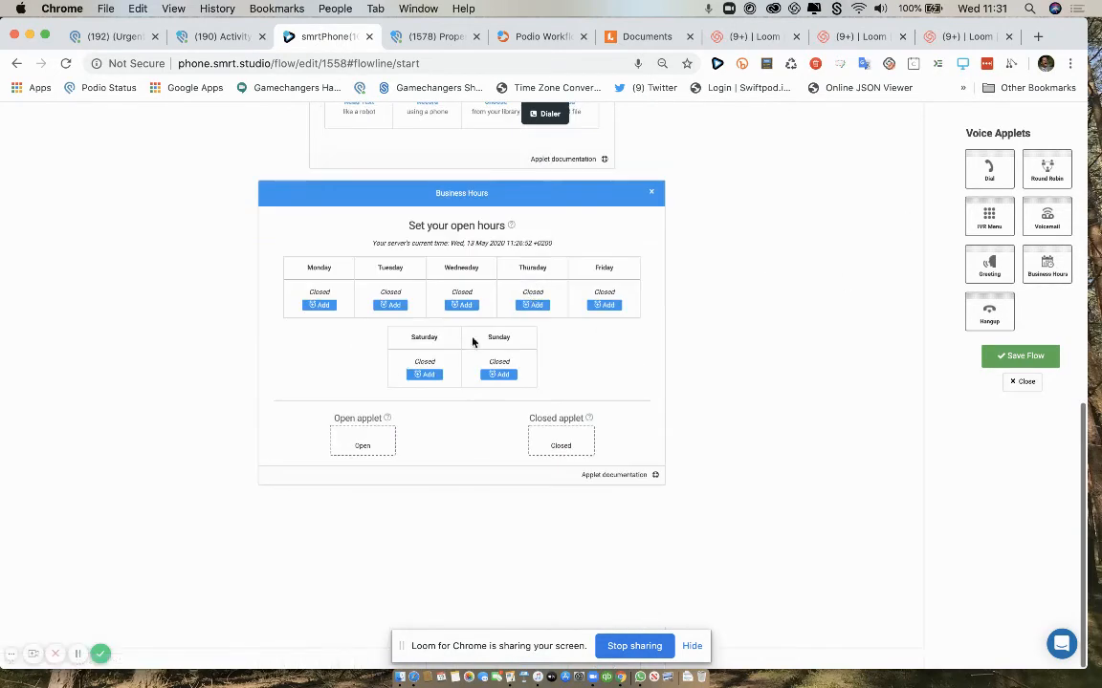
pyautogui.click(395, 310)
pyautogui.click(390, 291)
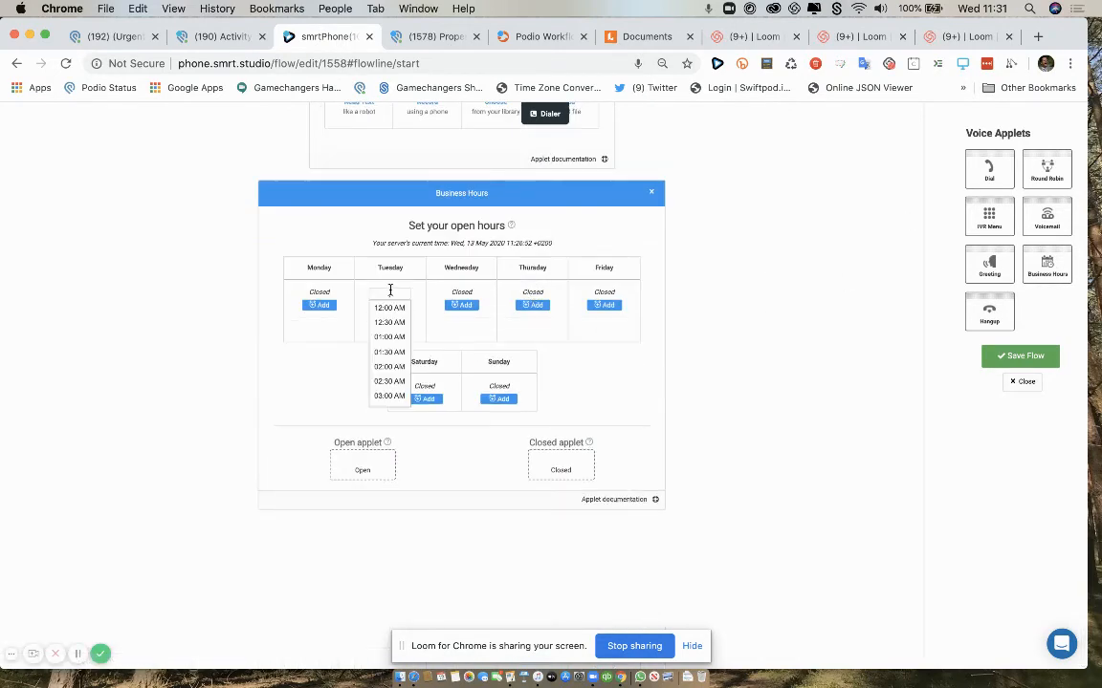
pyautogui.write('10')
pyautogui.press('Tab')
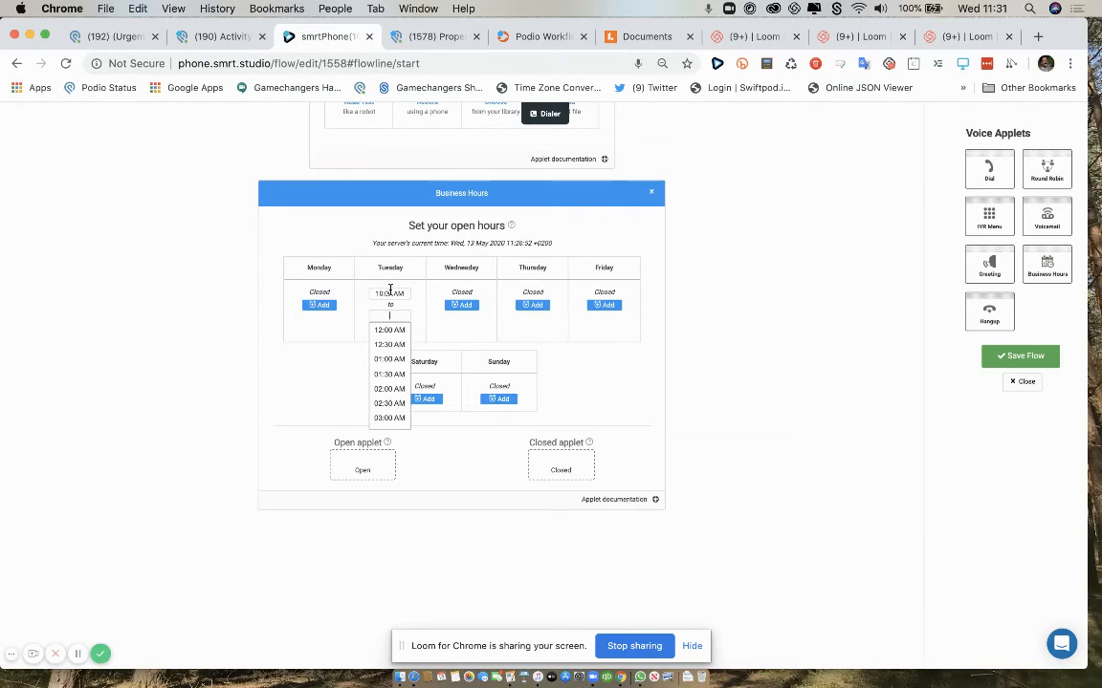
pyautogui.write('8pm')
pyautogui.press('Tab')
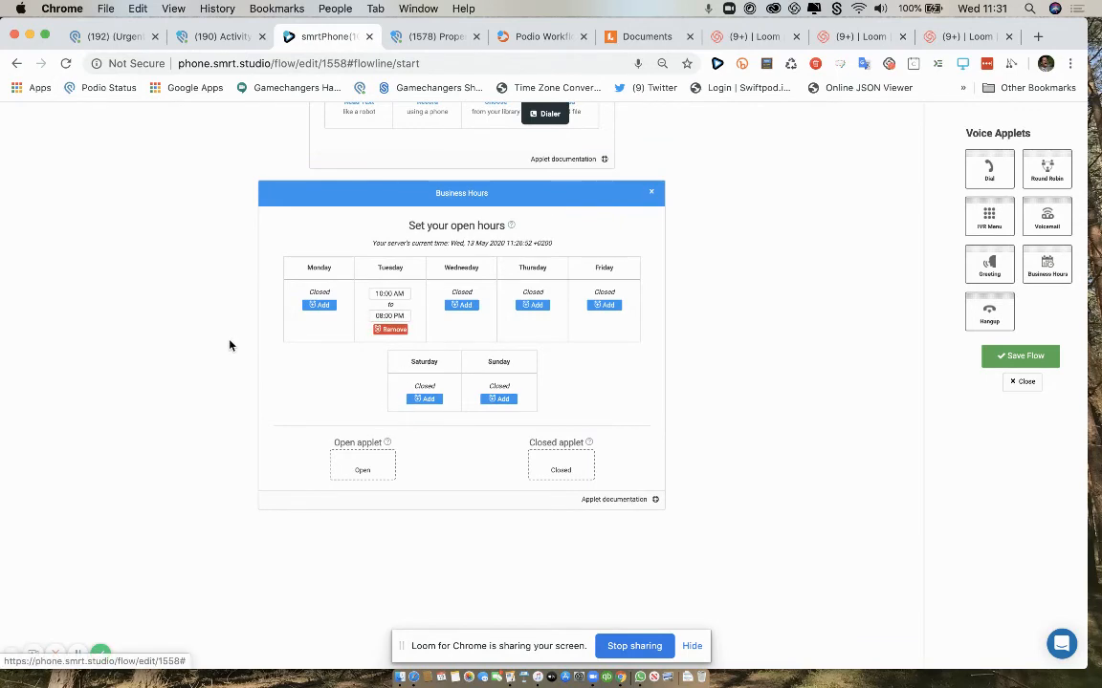
pyautogui.scroll(10, 229, 345)
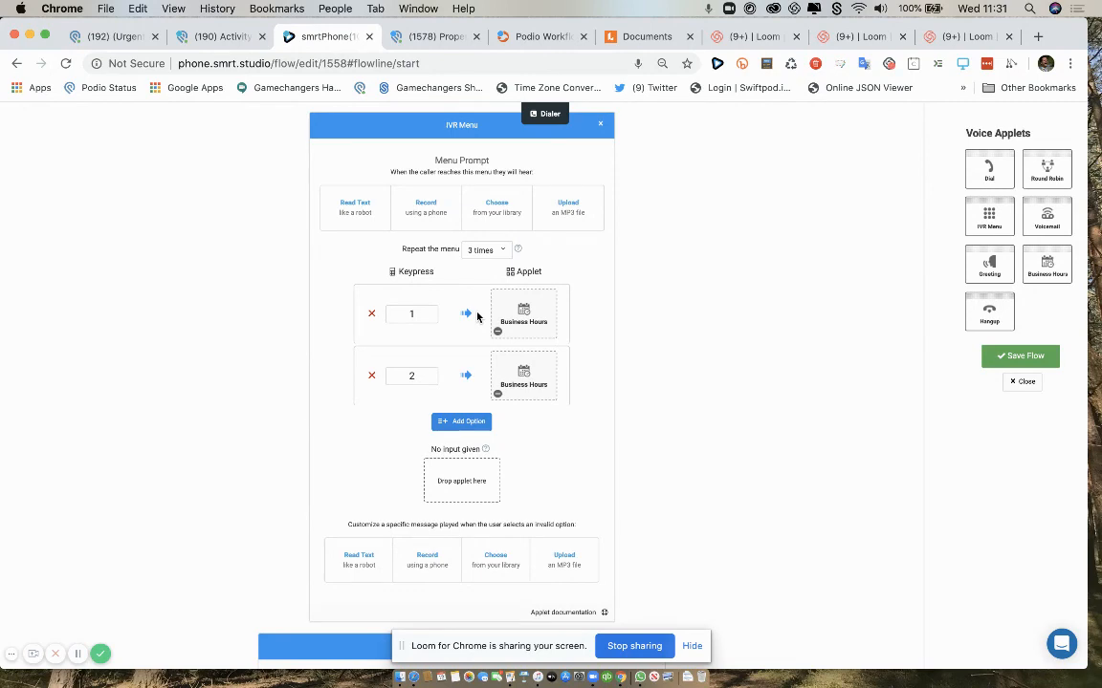
pyautogui.scroll(-5, 478, 317)
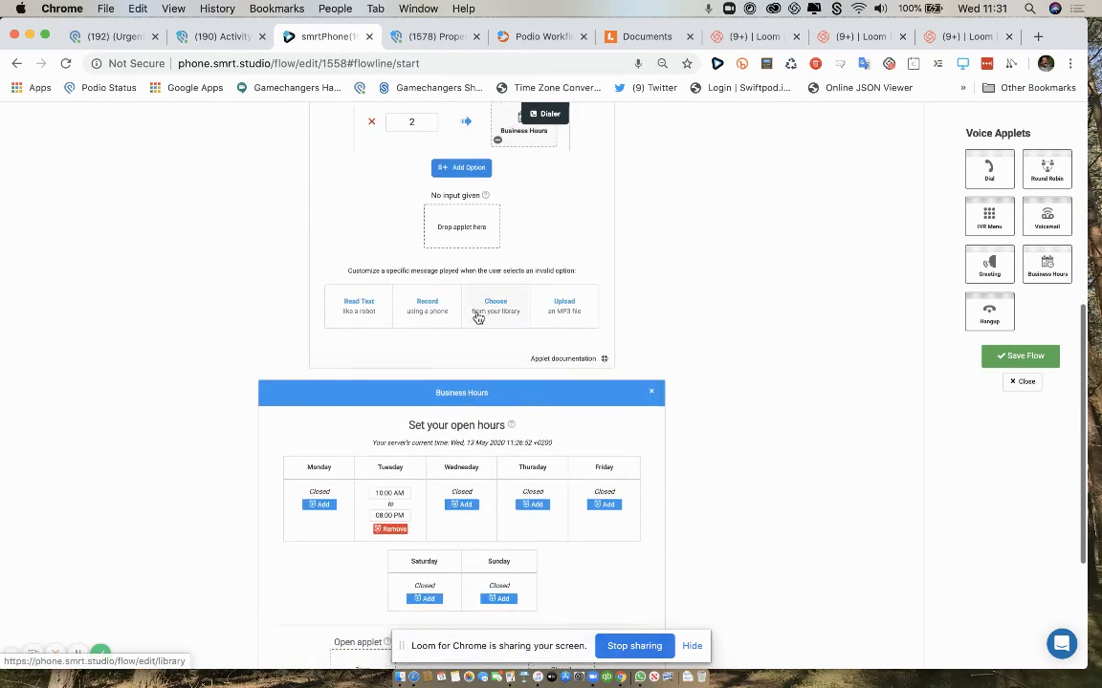
pyautogui.scroll(-5, 477, 317)
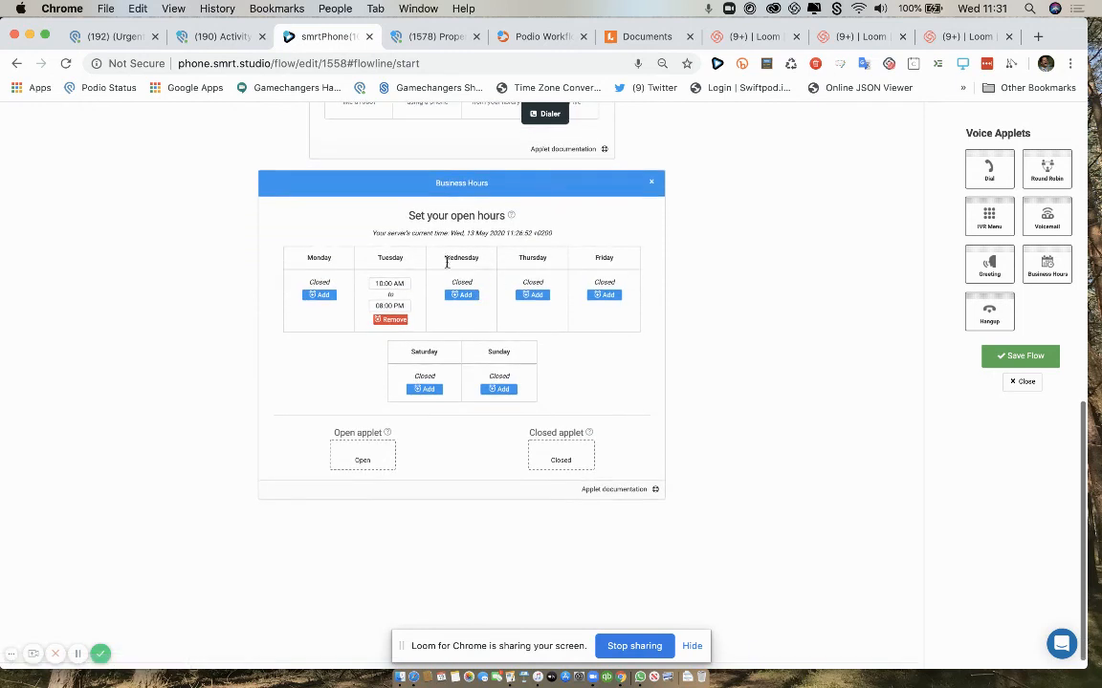